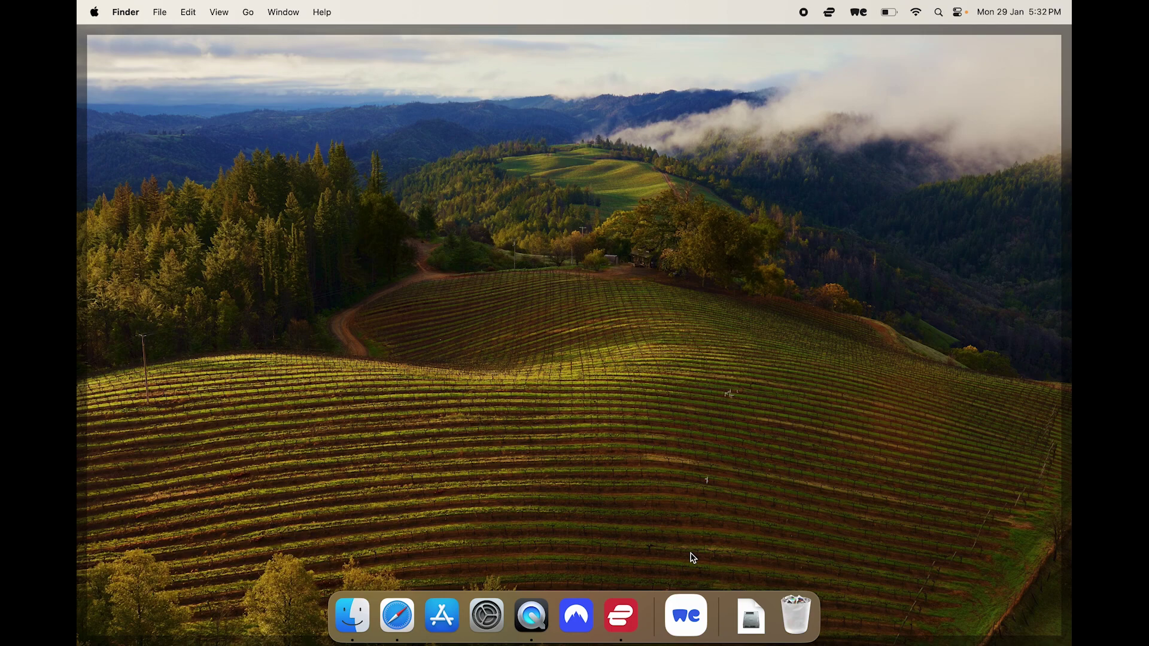
Step: Launch ExpressVPN from the Dock, connect to USA - Los Angeles - 3, and minimize it
{"action": "left_click", "coordinate": [624, 617]}
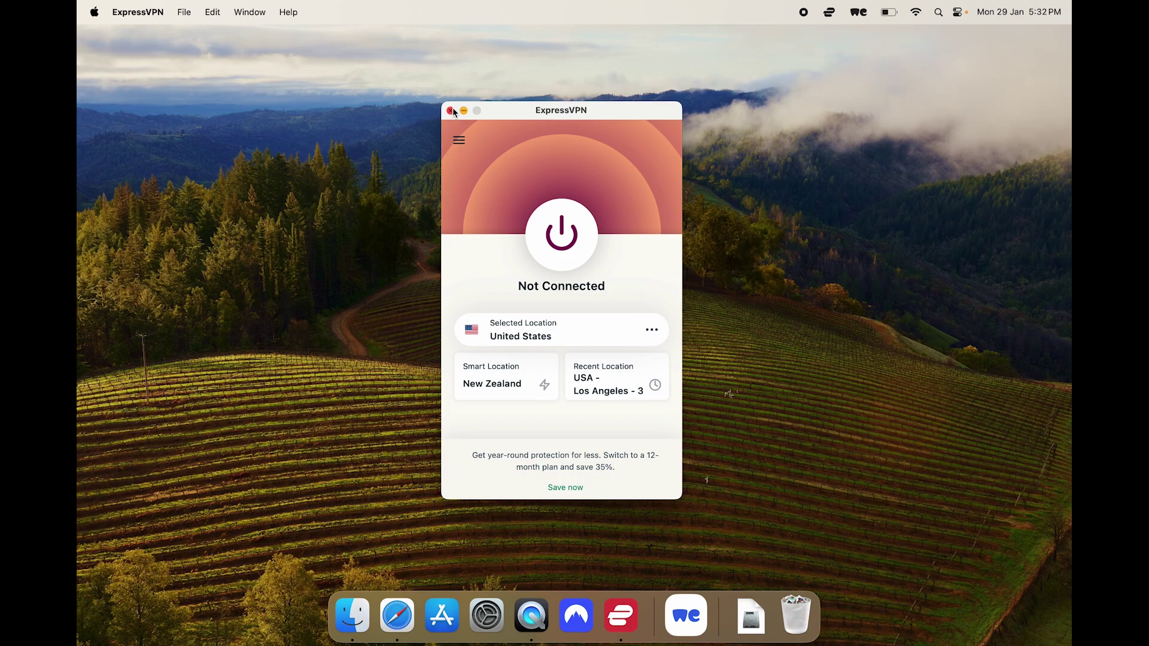
{"action": "left_click", "coordinate": [454, 112]}
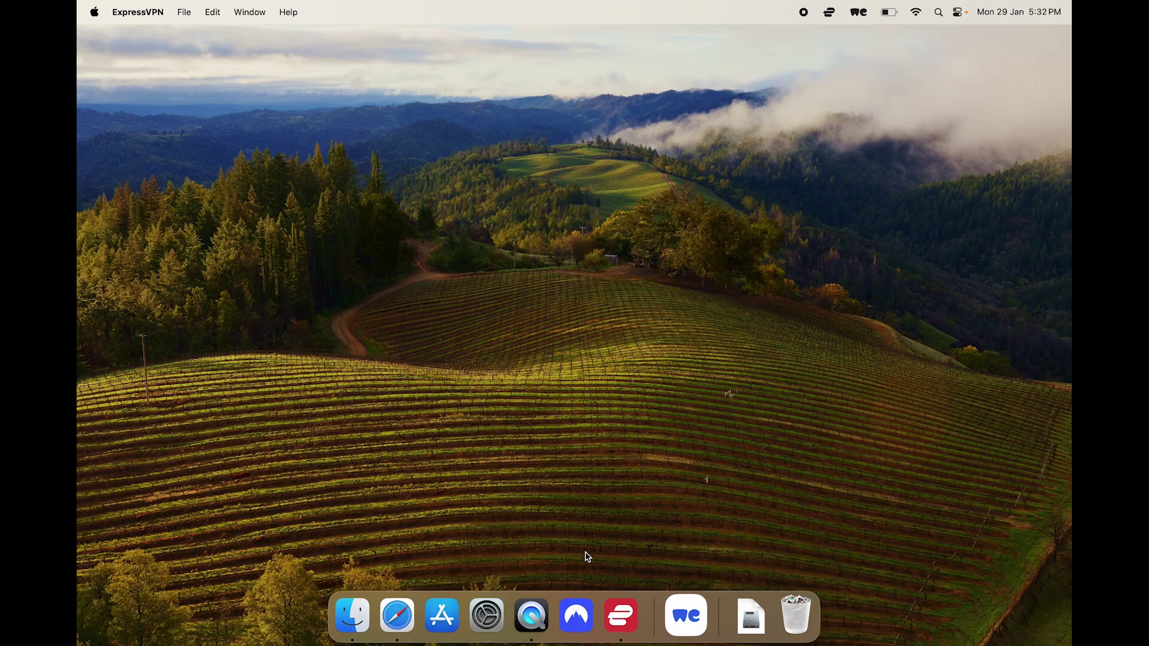
{"action": "left_click", "coordinate": [624, 618]}
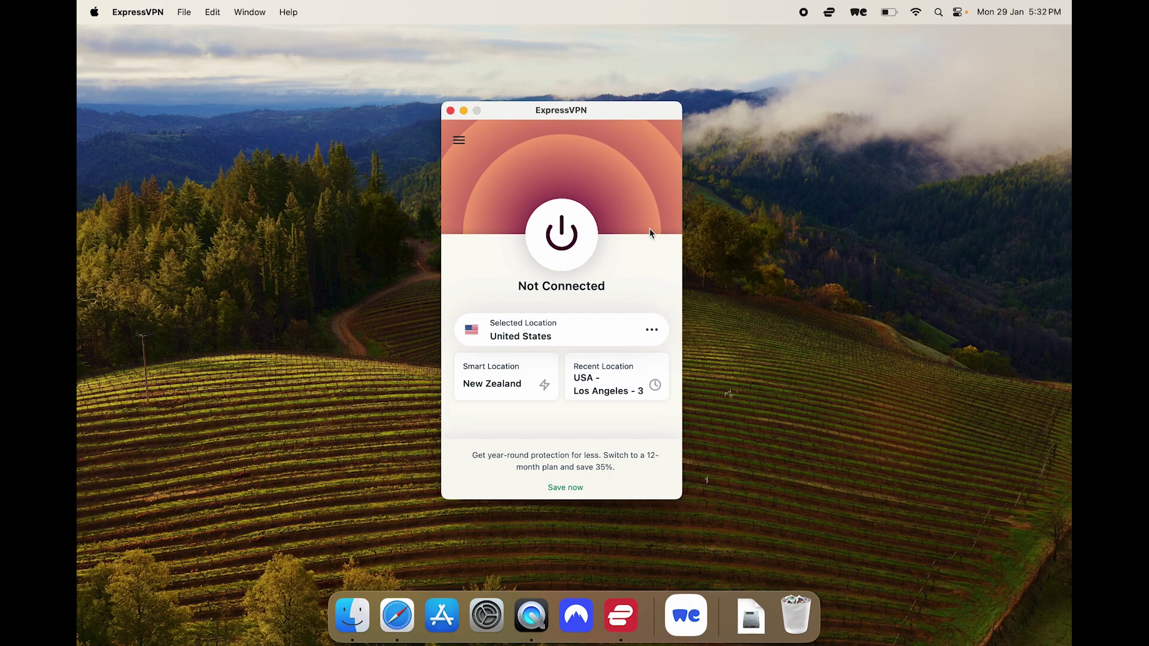
{"action": "left_click", "coordinate": [549, 248]}
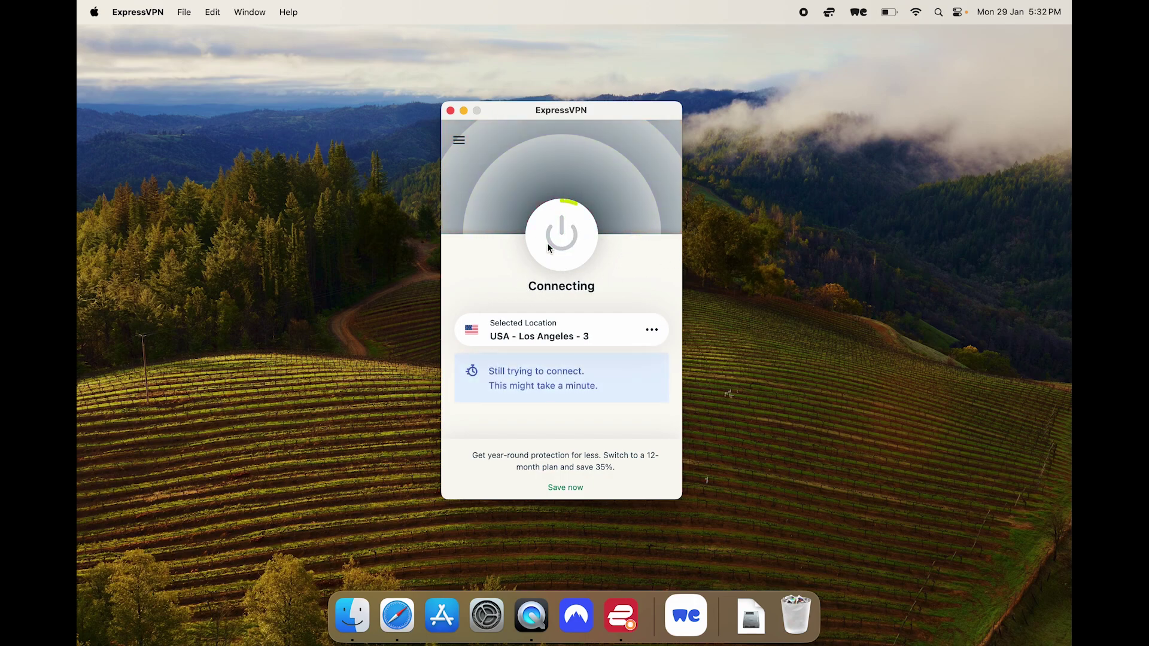
{"action": "left_click", "coordinate": [464, 111]}
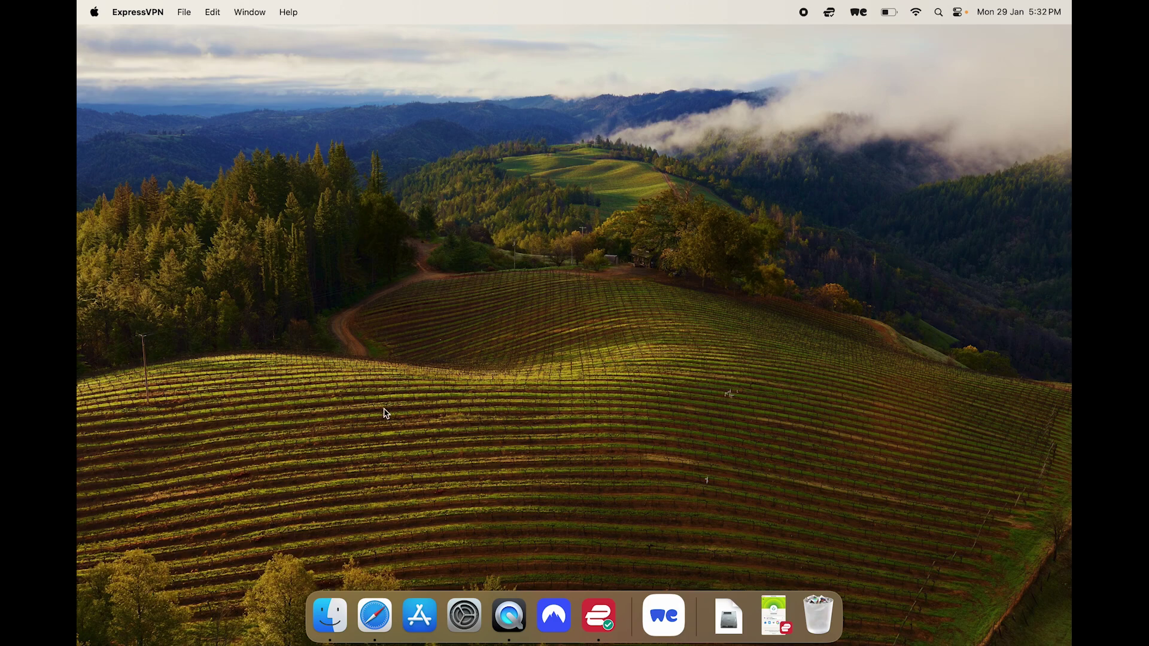
Step: Load hulu.com in Safari and confirm the VPN connection in ExpressVPN
{"action": "left_click", "coordinate": [374, 616]}
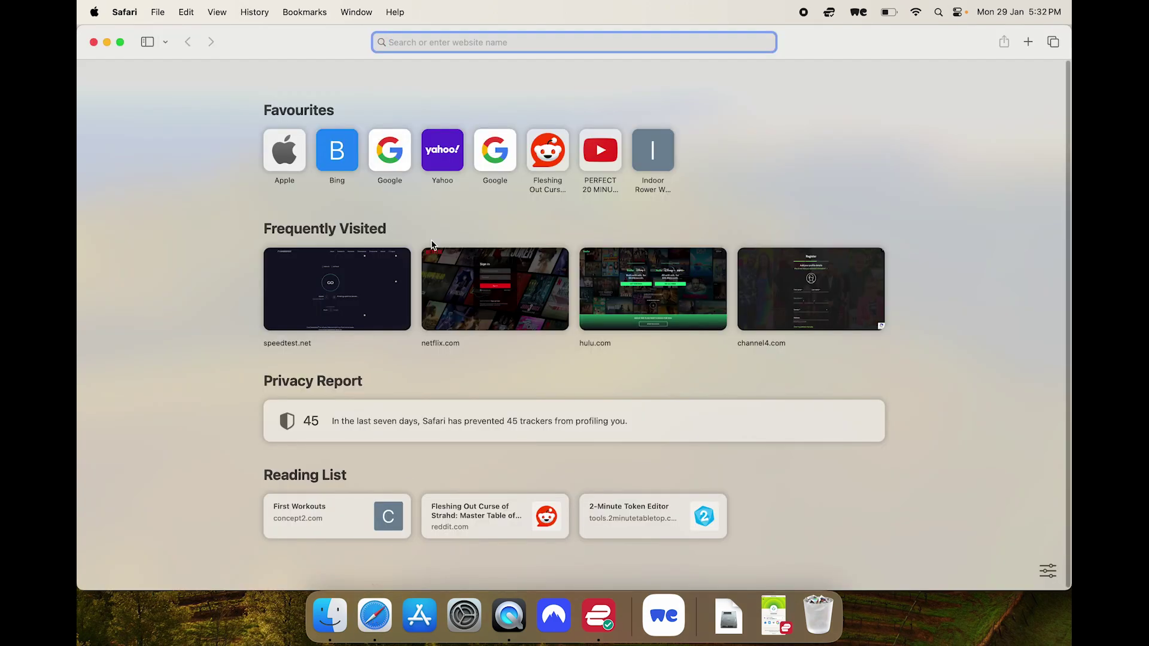
{"action": "type", "text": "hulu"}
{"action": "key", "text": "Return"}
{"action": "left_click", "coordinate": [598, 616]}
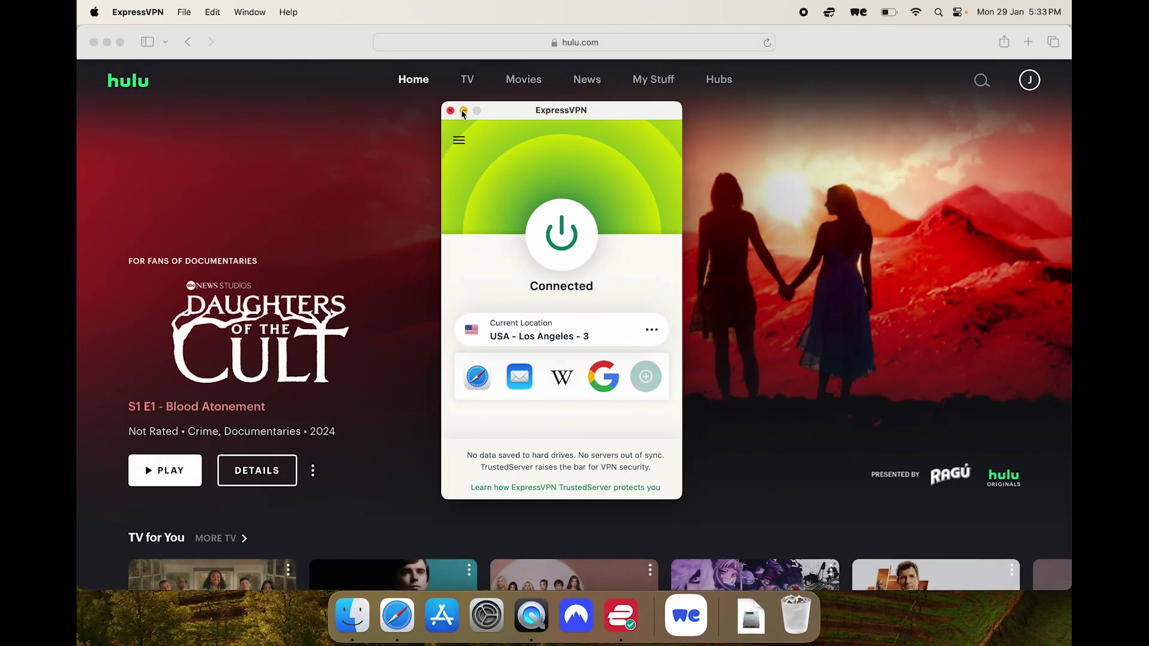
{"action": "left_click", "coordinate": [464, 111]}
{"action": "left_click", "coordinate": [1029, 82]}
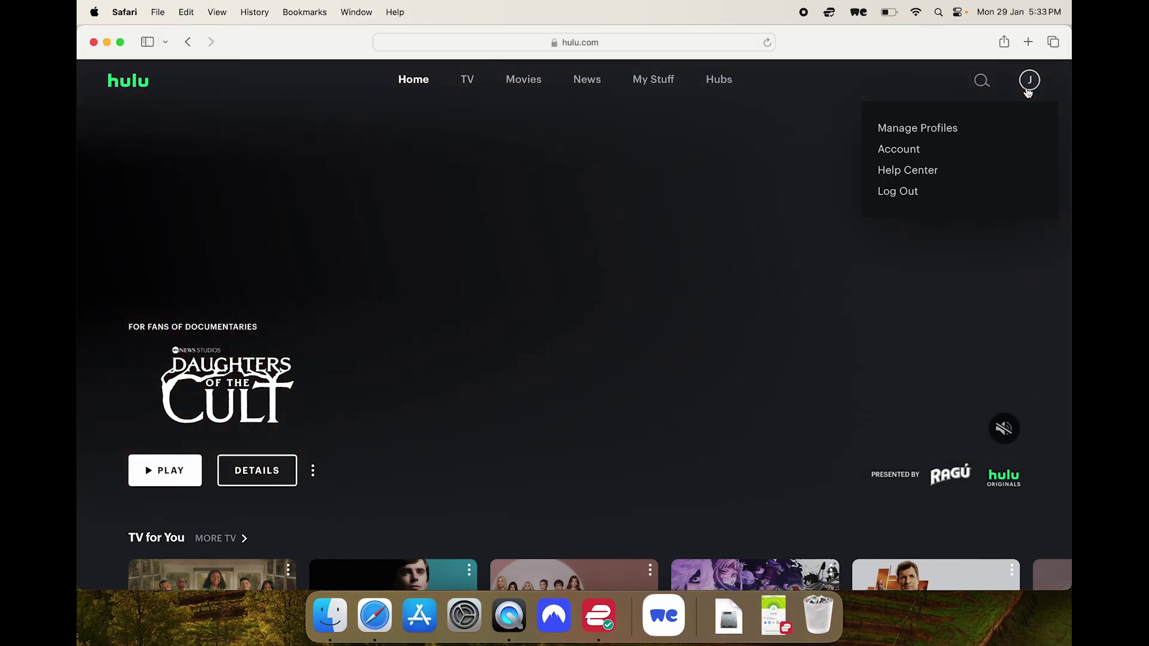
{"action": "left_click", "coordinate": [944, 133]}
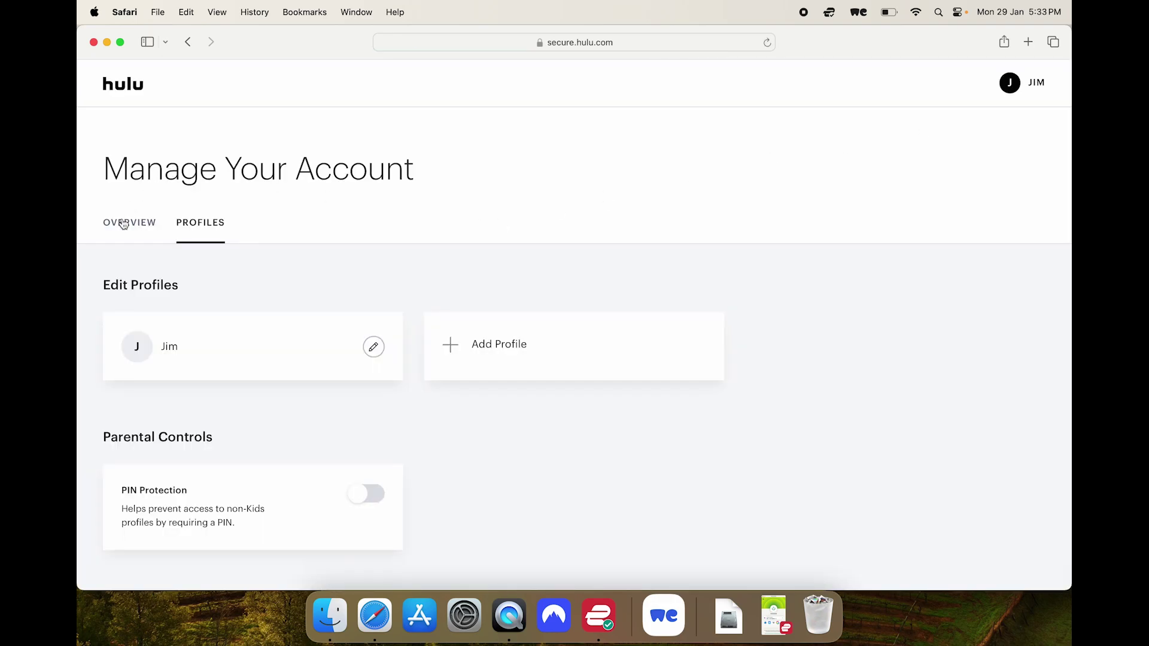
{"action": "left_click", "coordinate": [130, 222]}
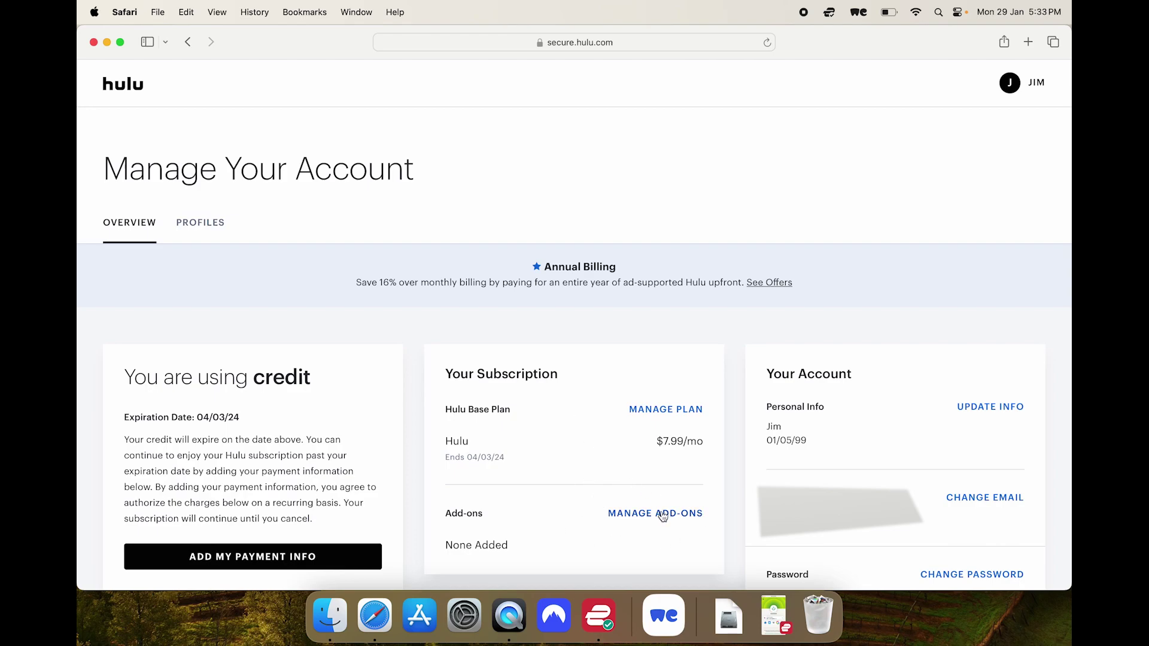
Step: Add the $10.99/month ESPN+ add-on to the Hulu plan, review the change, and submit
{"action": "left_click", "coordinate": [662, 515]}
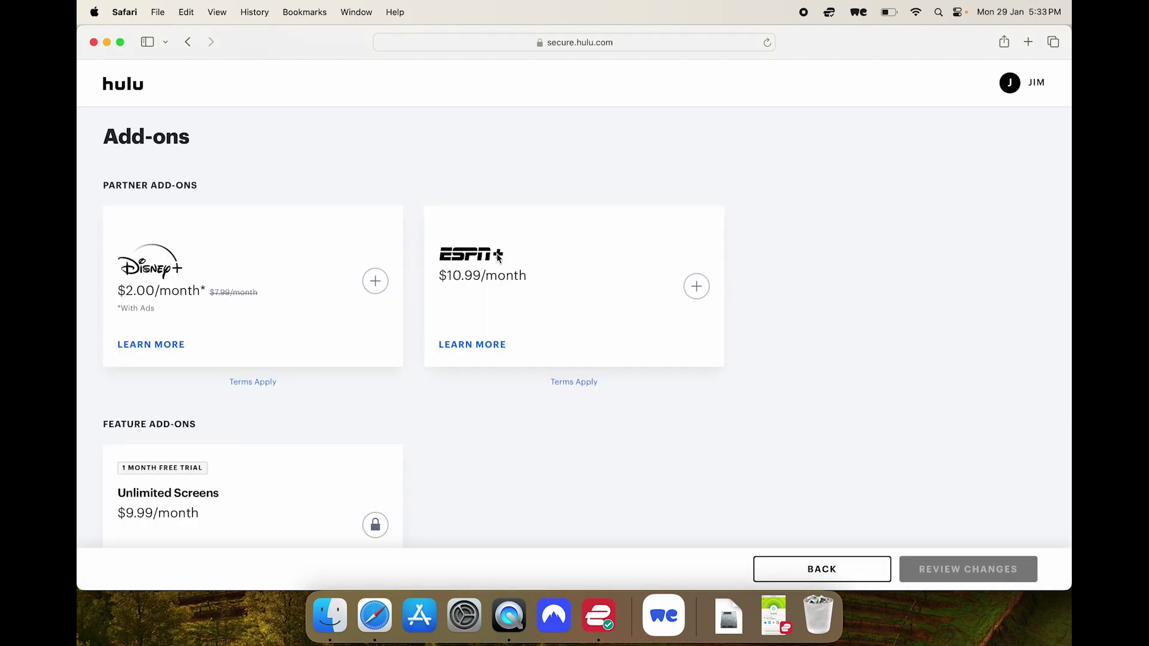
{"action": "left_click", "coordinate": [697, 286]}
{"action": "left_click", "coordinate": [972, 566]}
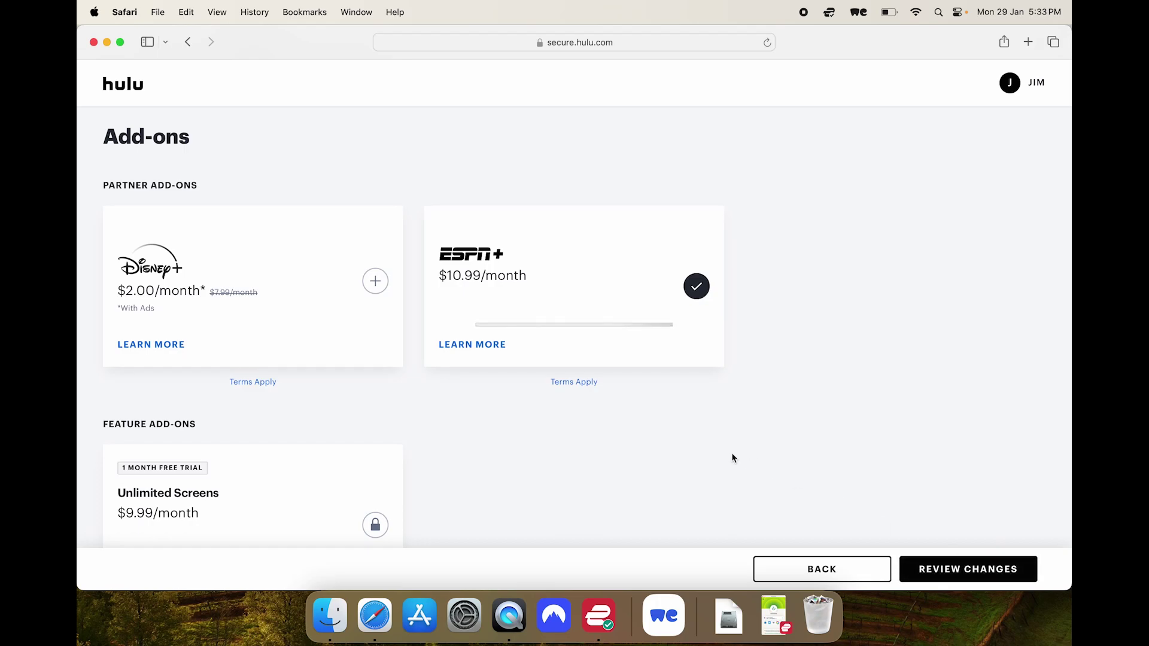
{"action": "scroll", "coordinate": [732, 453], "scroll_direction": "down", "scroll_amount": 5}
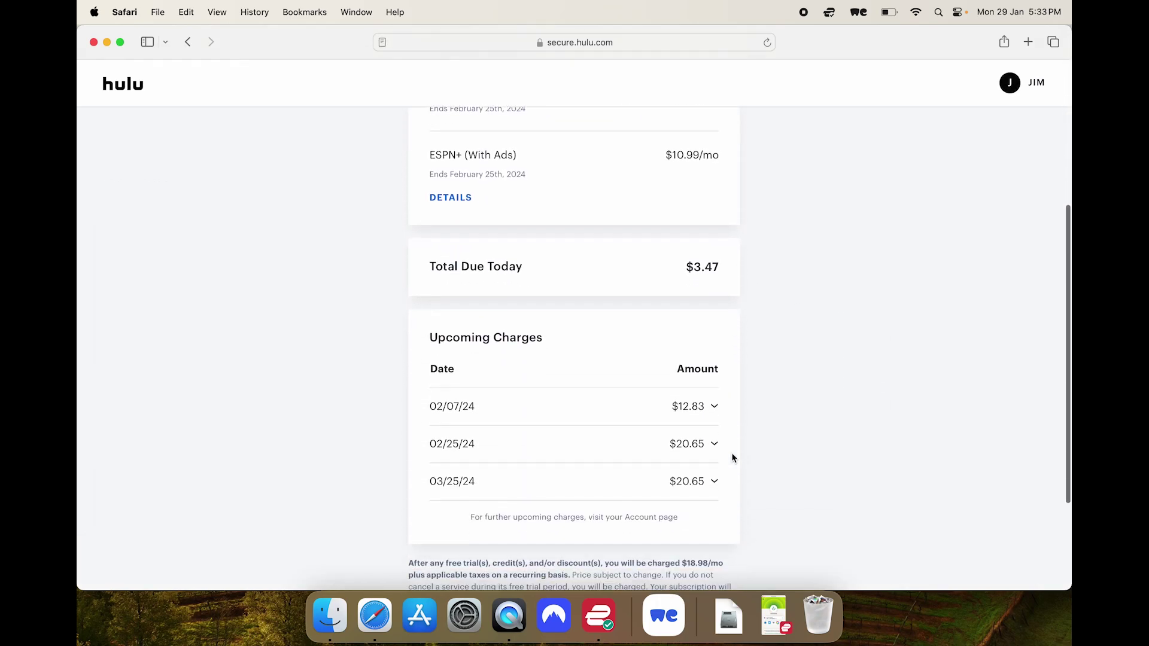
{"action": "left_click", "coordinate": [659, 512]}
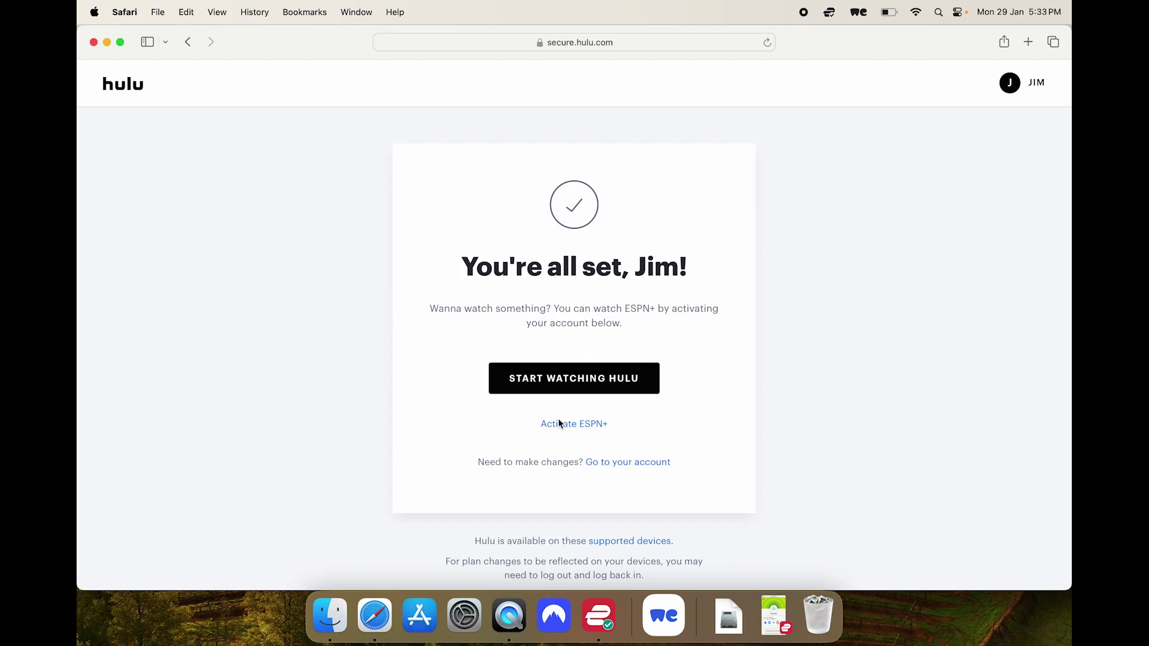
Step: Start ESPN+ activation in a new tab and begin the email login
{"action": "left_click", "coordinate": [587, 430]}
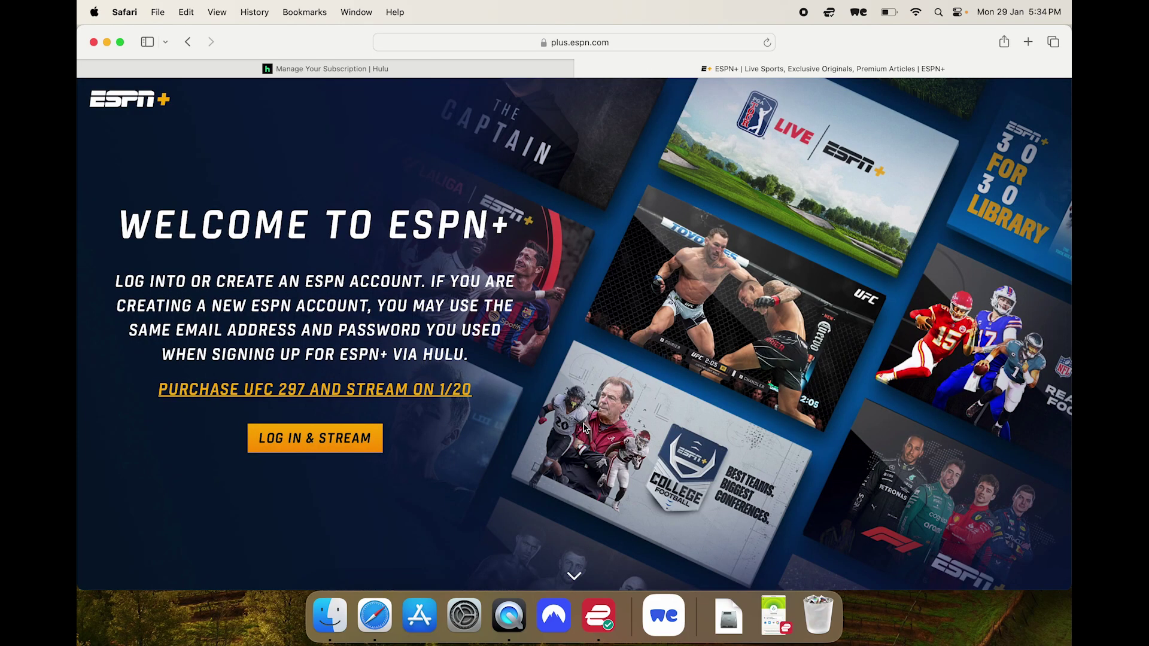
{"action": "left_click", "coordinate": [300, 447]}
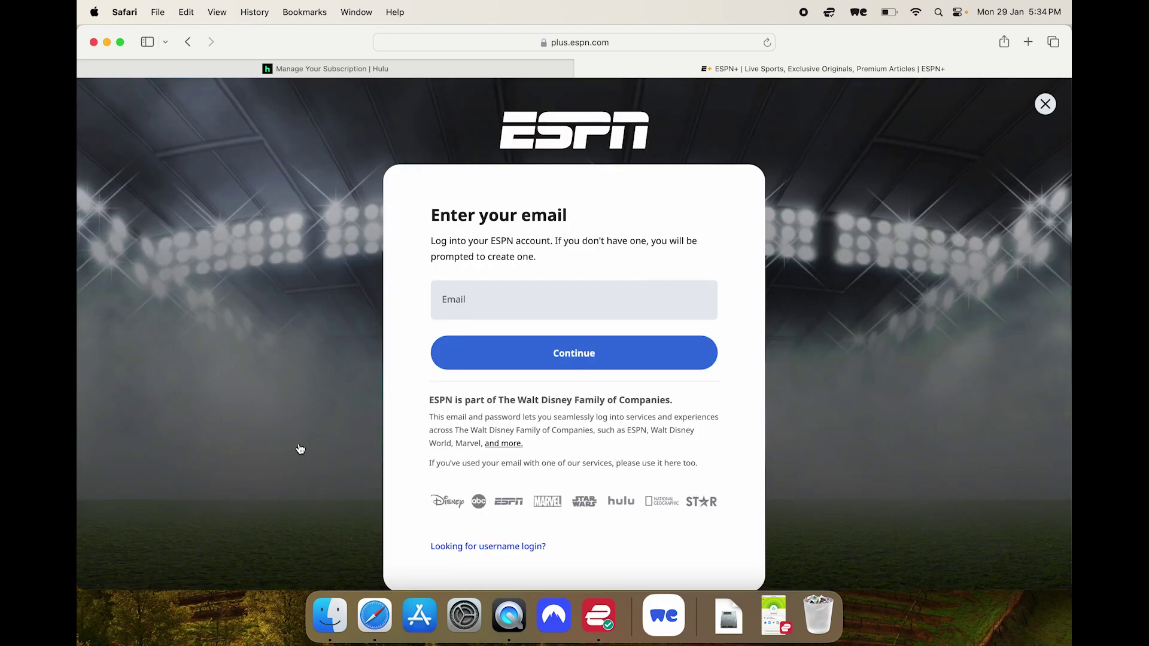
{"action": "left_click", "coordinate": [500, 305]}
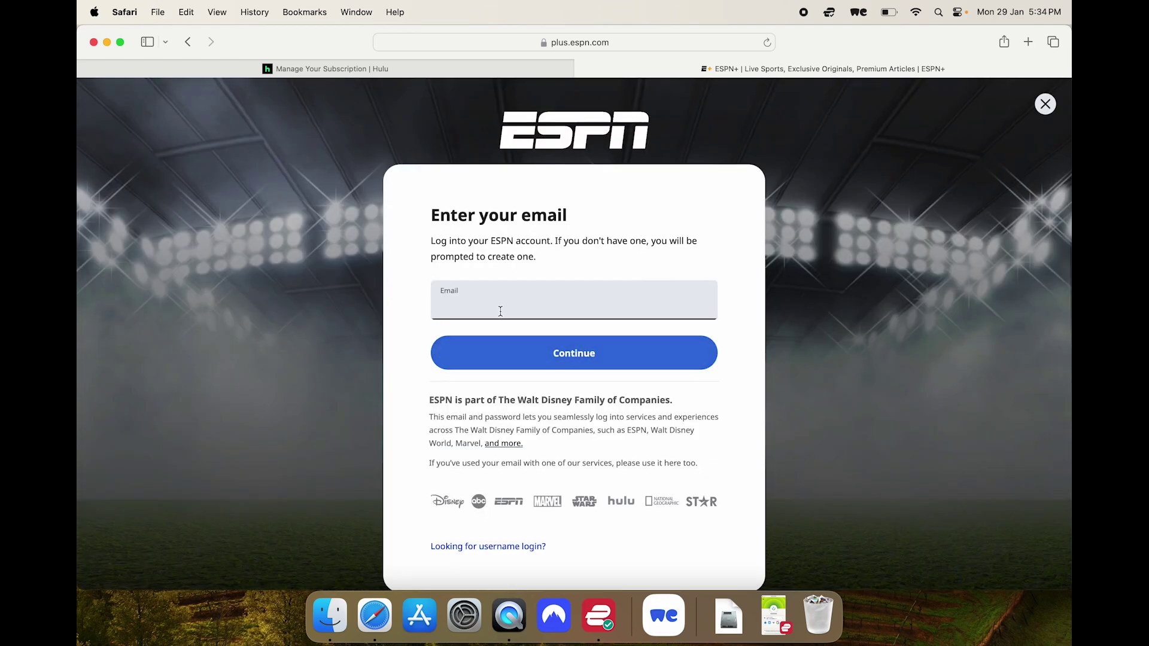